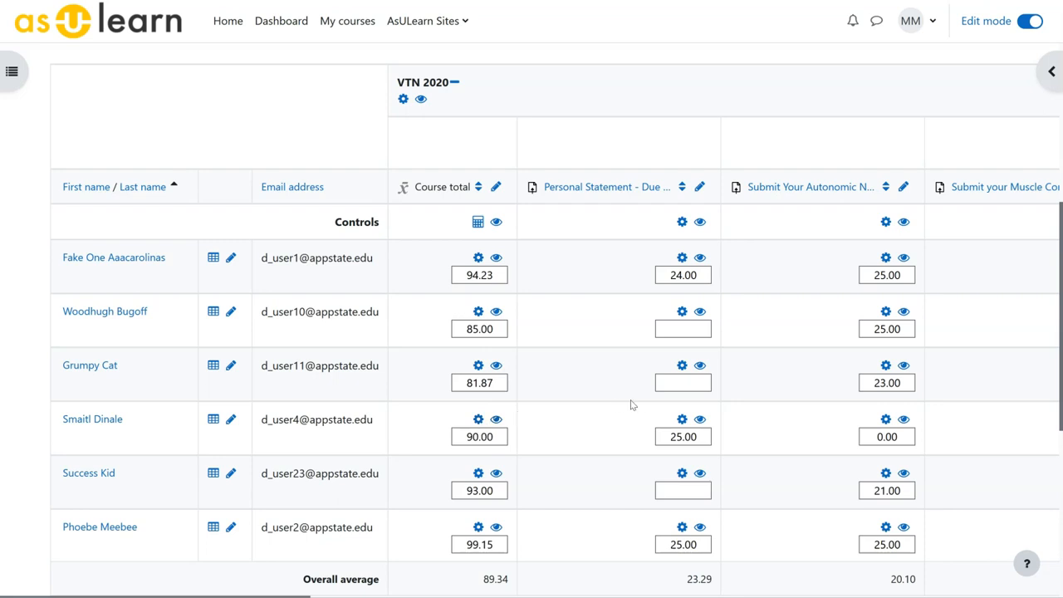
Save the changes in the grader report and turn edit mode off.
{"action": "left_click", "coordinate": [675, 328]}
{"action": "left_click_drag", "start_coordinate": [1060, 431], "coordinate": [1059, 594]}
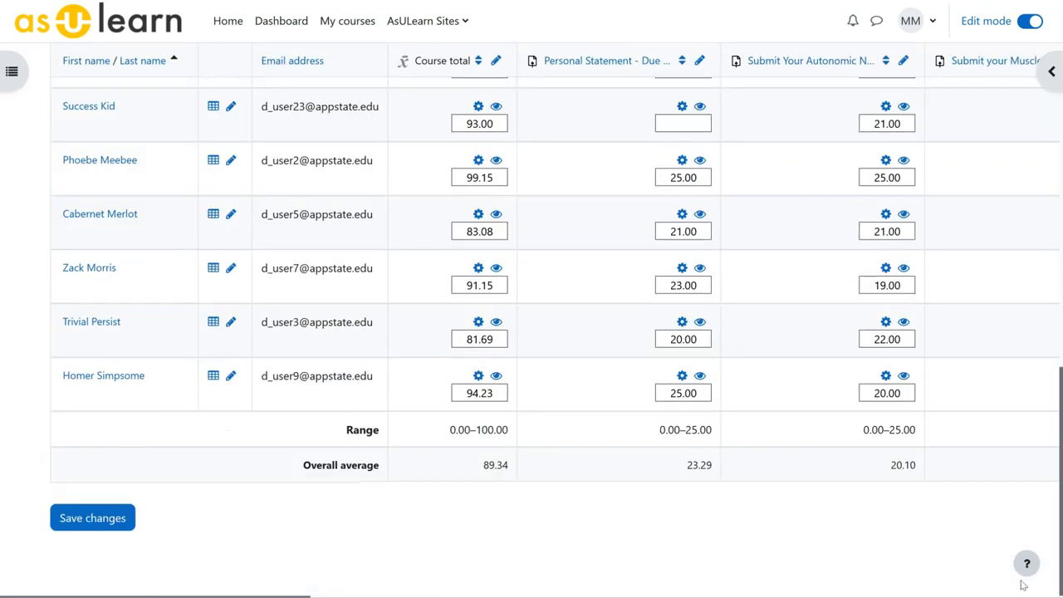
{"action": "left_click", "coordinate": [91, 520]}
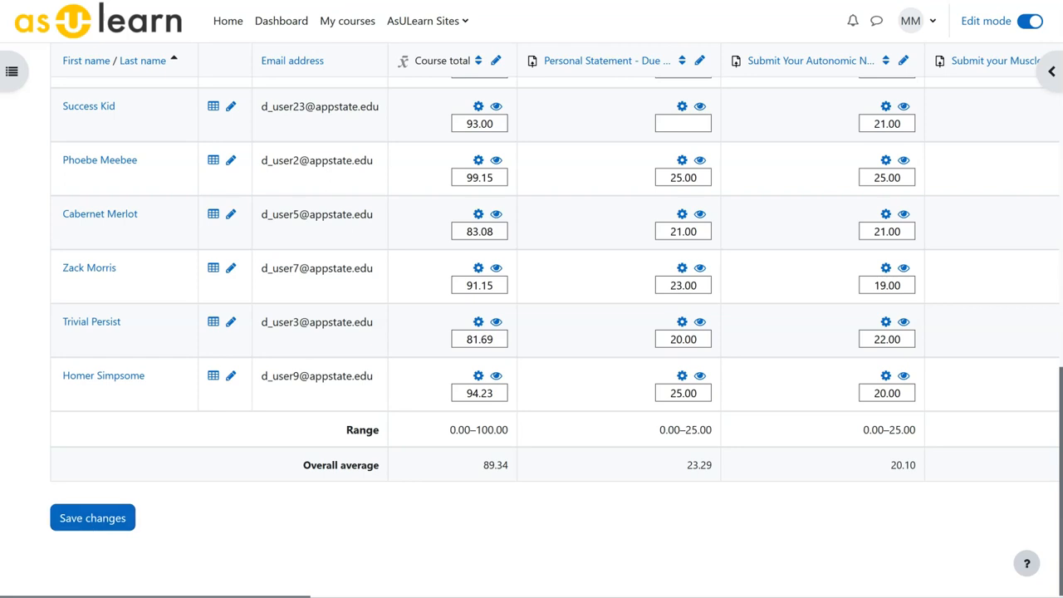
{"action": "left_click", "coordinate": [1030, 20]}
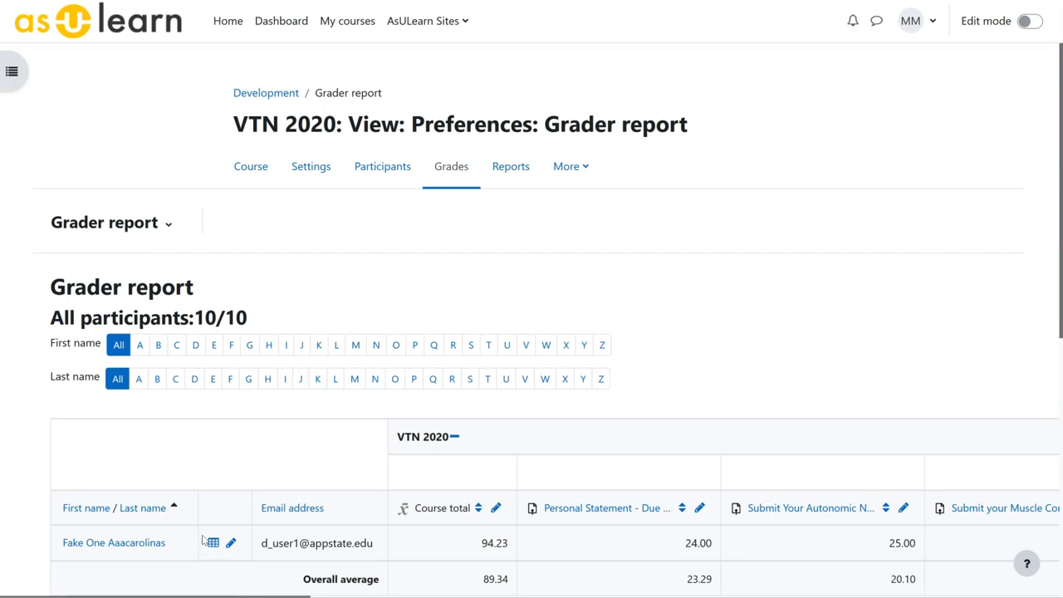
Open the single view of the Personal Statement grade item and review every student's grade and feedback.
{"action": "scroll", "coordinate": [201, 535], "scroll_direction": "down", "scroll_amount": 1}
{"action": "scroll", "coordinate": [201, 535], "scroll_direction": "down", "scroll_amount": 1}
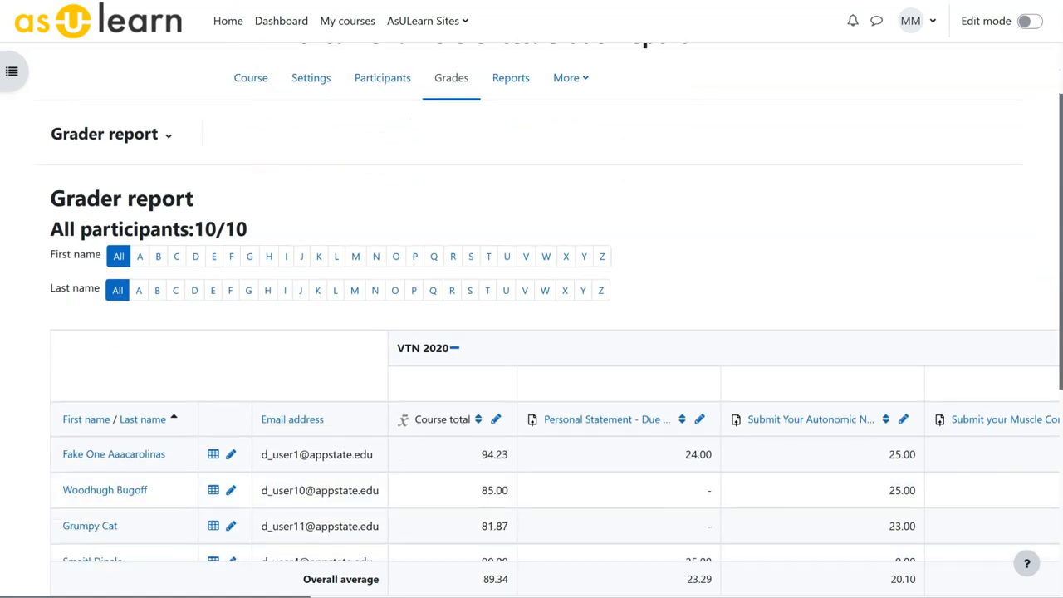
{"action": "scroll", "coordinate": [473, 436], "scroll_direction": "right", "scroll_amount": 5}
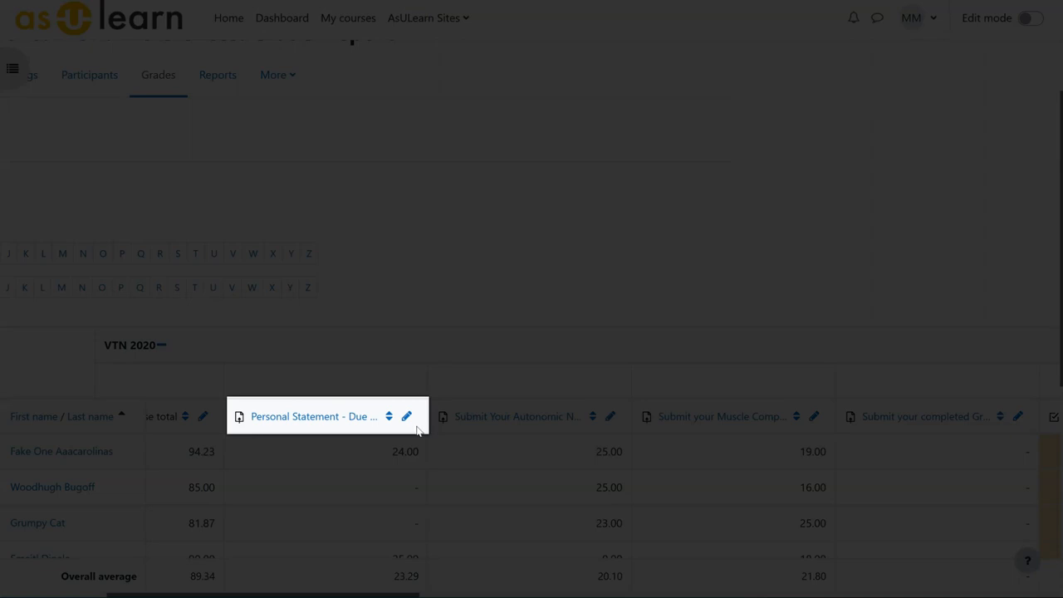
{"action": "left_click", "coordinate": [407, 418]}
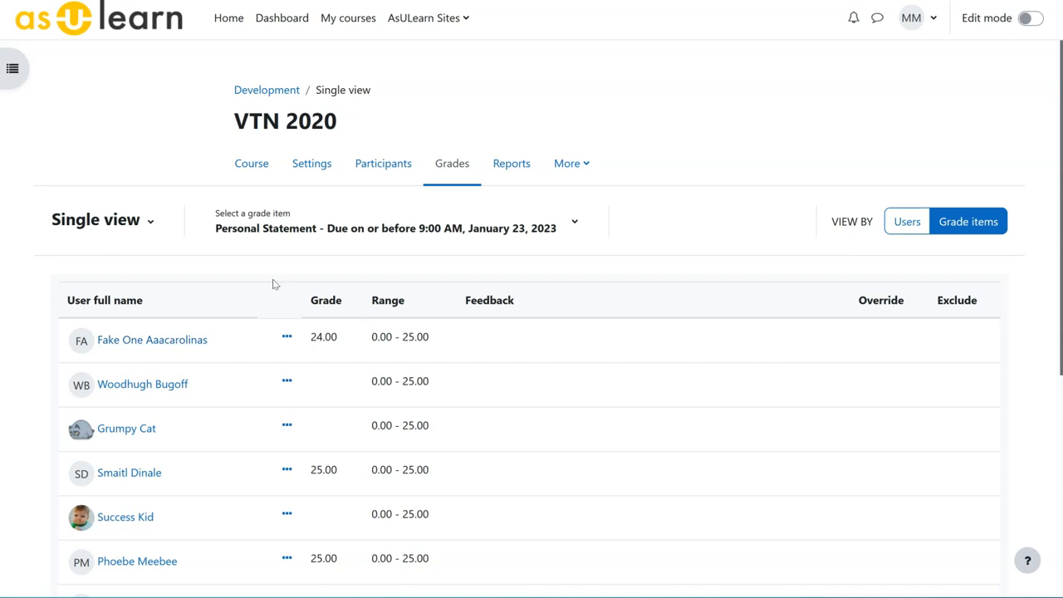
{"action": "scroll", "coordinate": [317, 382], "scroll_direction": "down", "scroll_amount": 5}
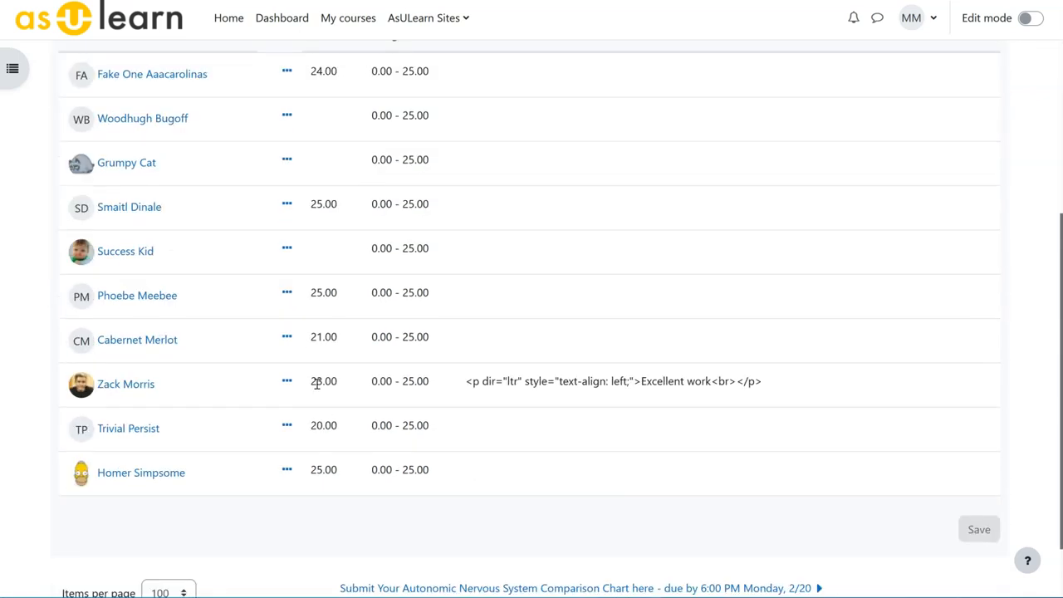
{"action": "scroll", "coordinate": [317, 383], "scroll_direction": "up", "scroll_amount": 5}
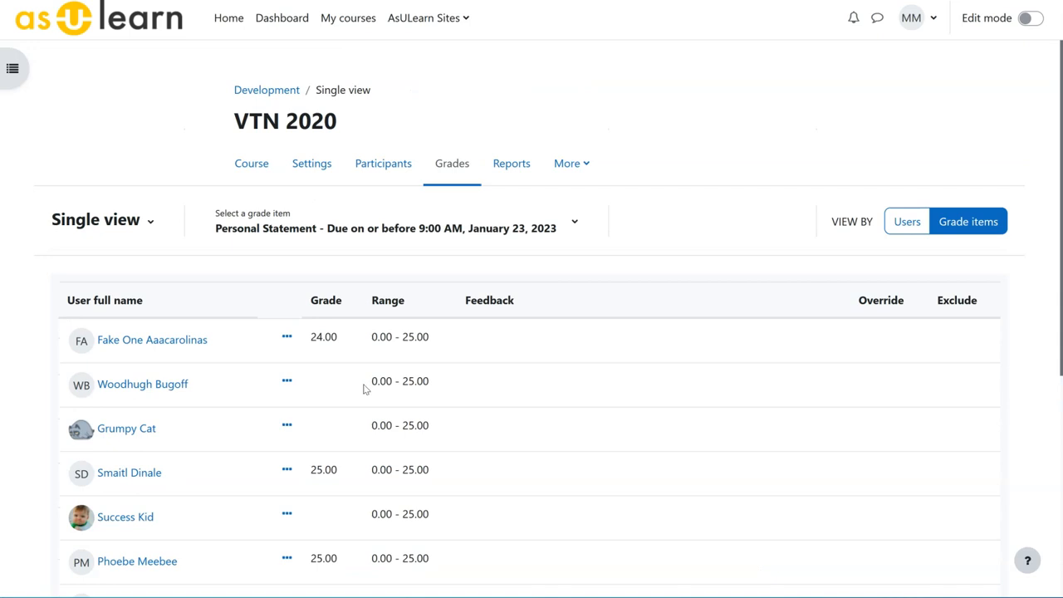
Turn edit mode on and apply Override all to the Personal Statement grades.
{"action": "left_click", "coordinate": [1031, 20]}
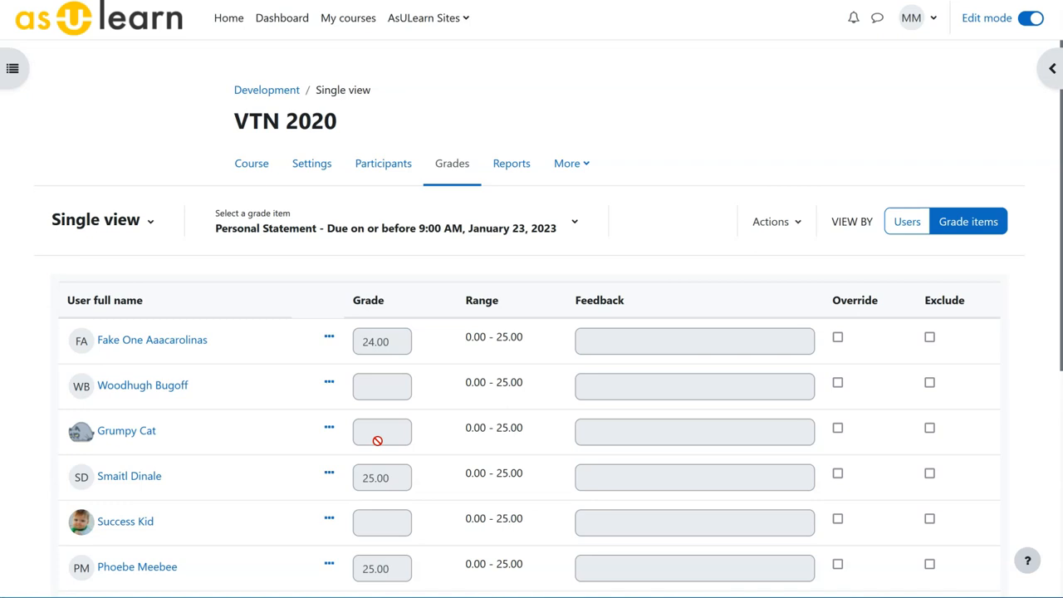
{"action": "left_click", "coordinate": [797, 224]}
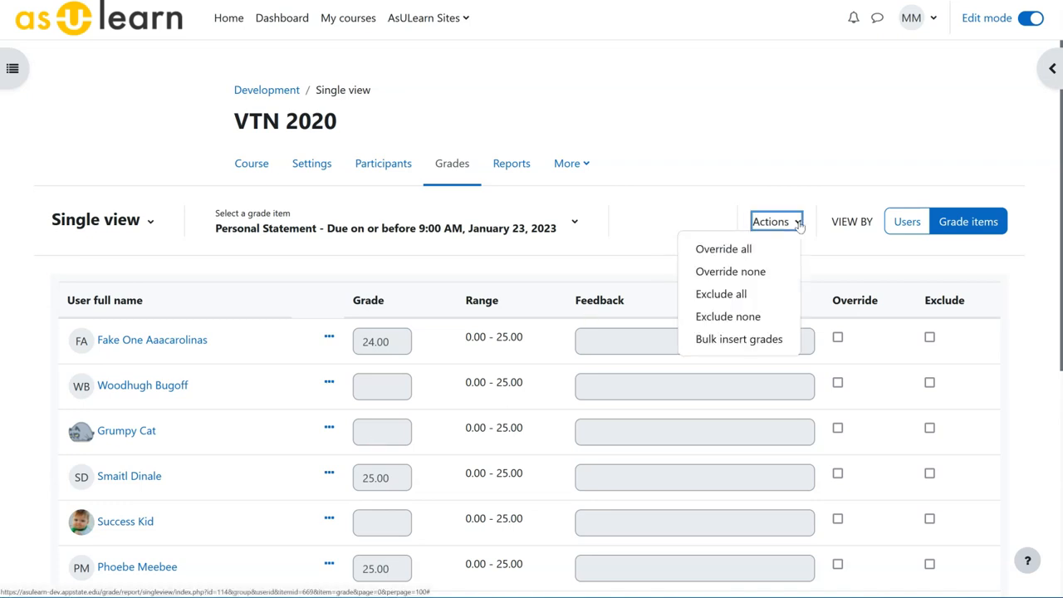
{"action": "left_click", "coordinate": [724, 254]}
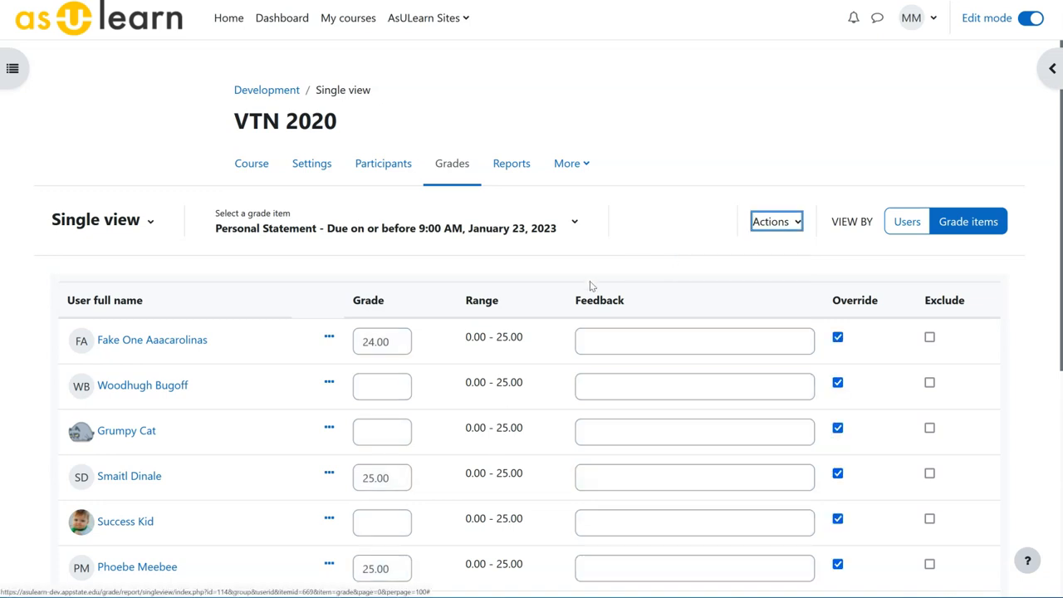
{"action": "left_click", "coordinate": [381, 388]}
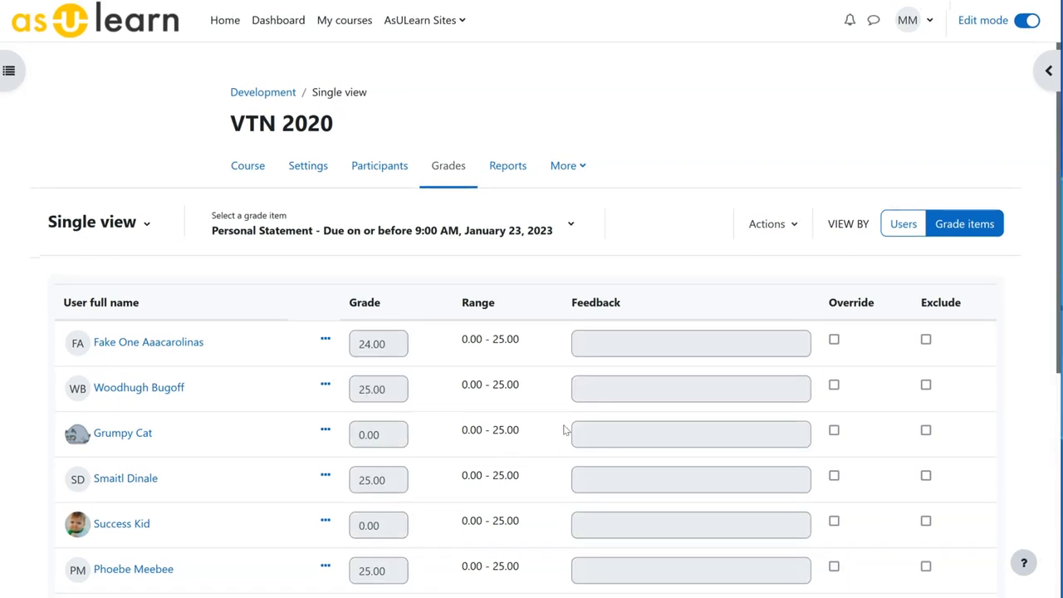
Try Override all on the Personal Statement grades and remove all the overrides with Override none.
{"action": "left_click", "coordinate": [796, 230]}
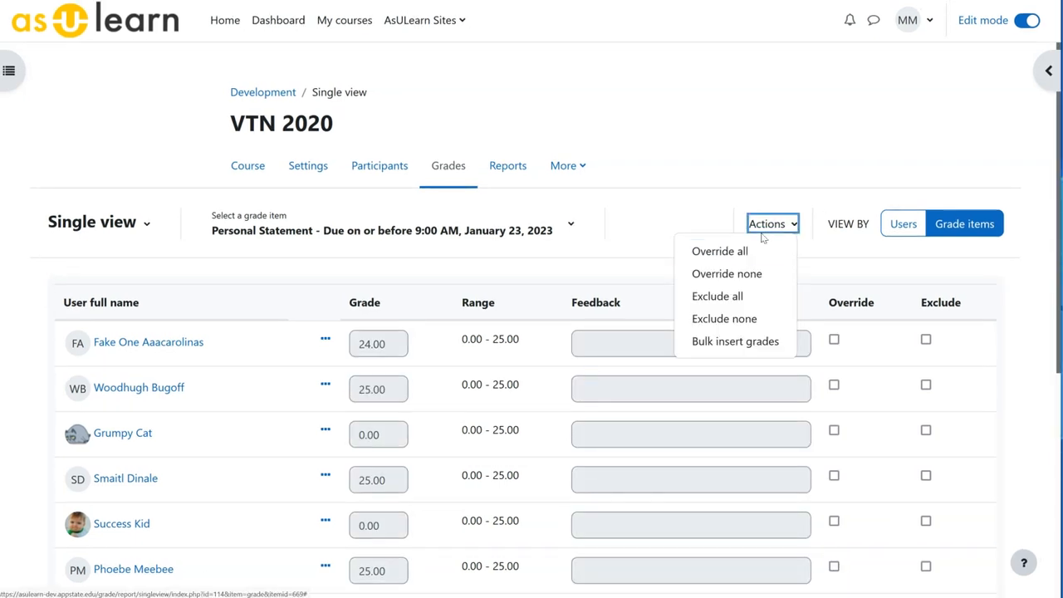
{"action": "left_click", "coordinate": [705, 251]}
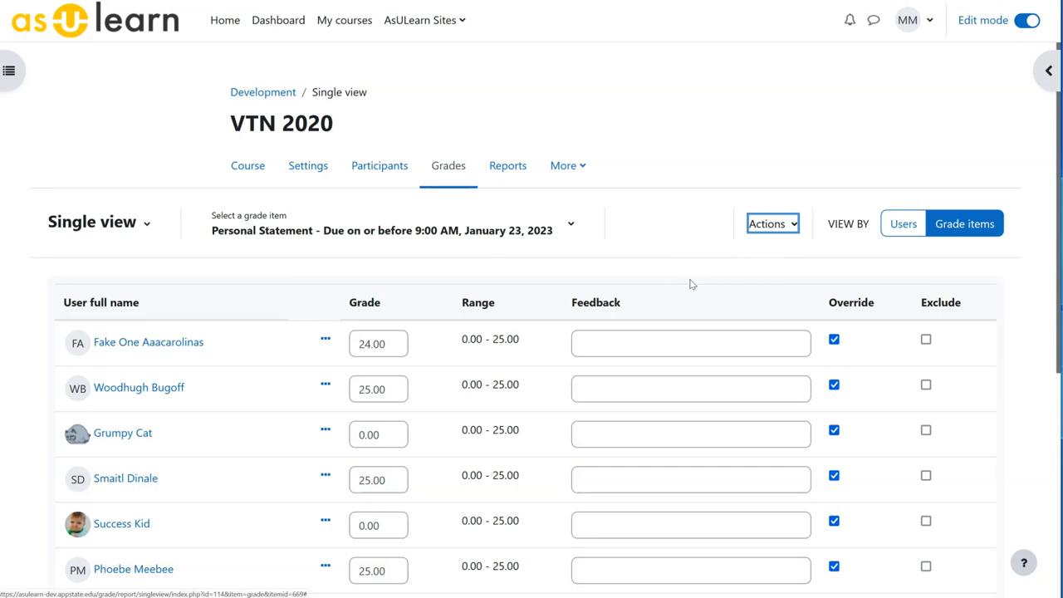
{"action": "left_click", "coordinate": [793, 226]}
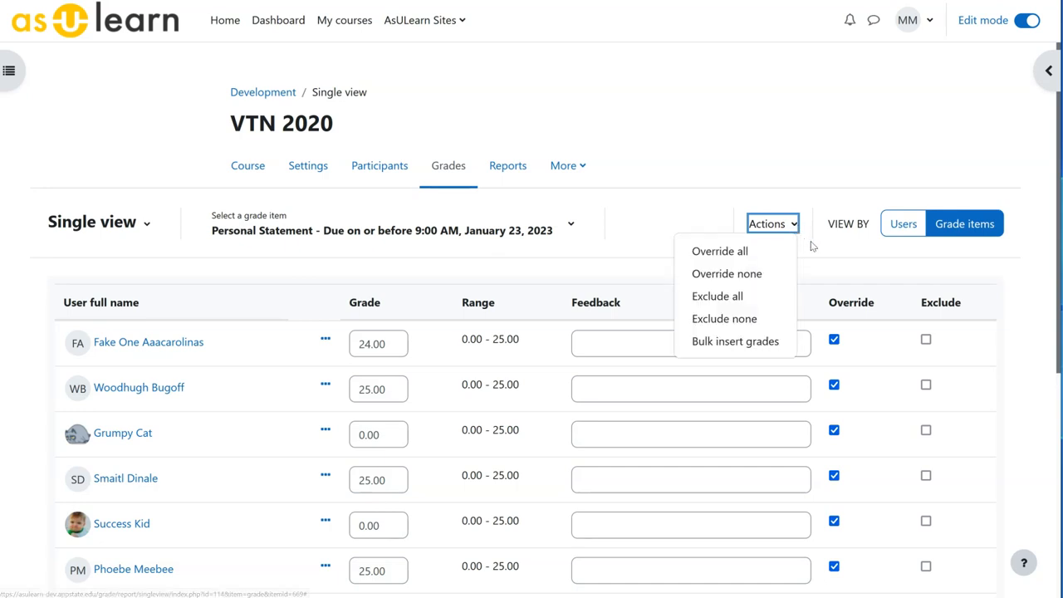
{"action": "left_click", "coordinate": [760, 274]}
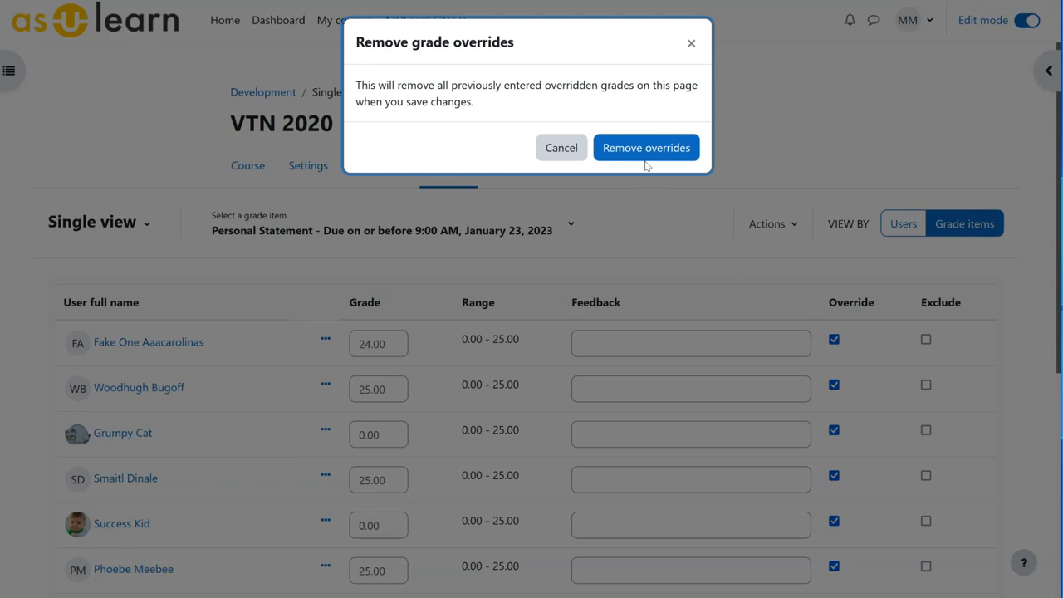
{"action": "left_click", "coordinate": [647, 156]}
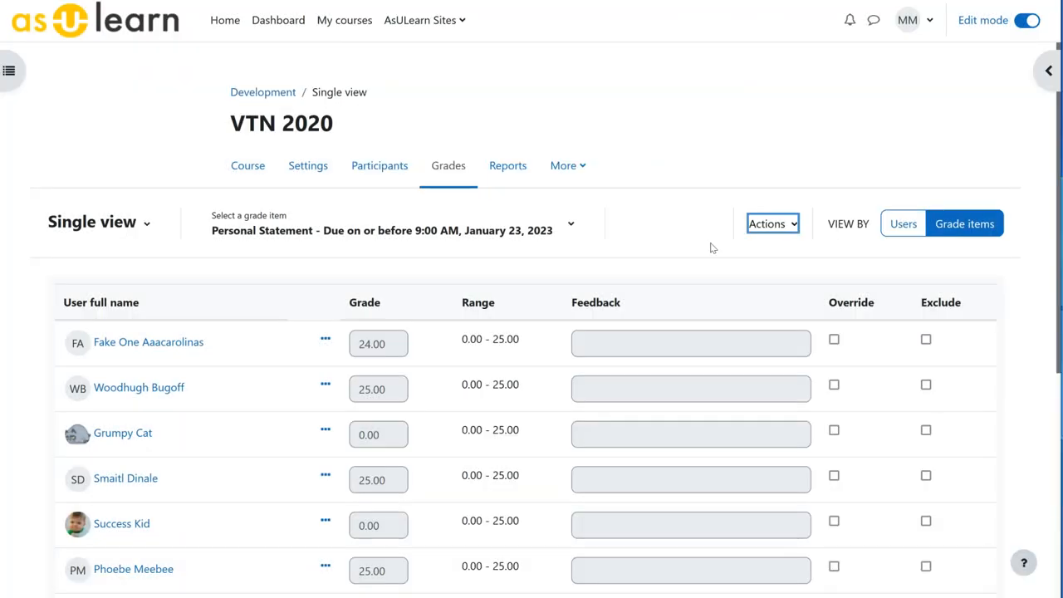
Override the second listed student's Personal Statement grade and set it to 15.
{"action": "left_click", "coordinate": [834, 386]}
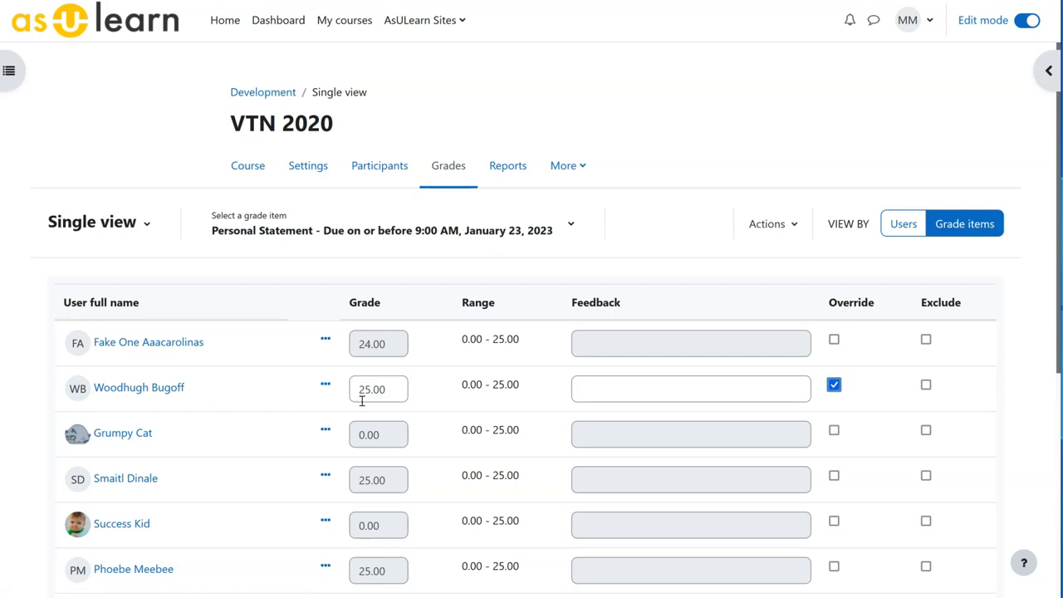
{"action": "double_click", "coordinate": [388, 392]}
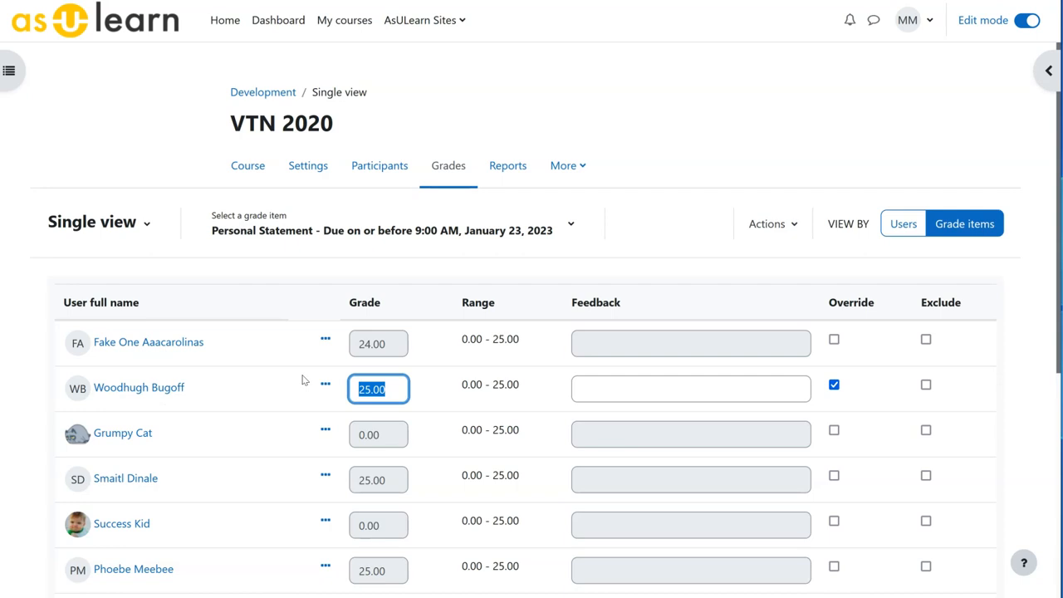
{"action": "key", "text": "BackSpace"}
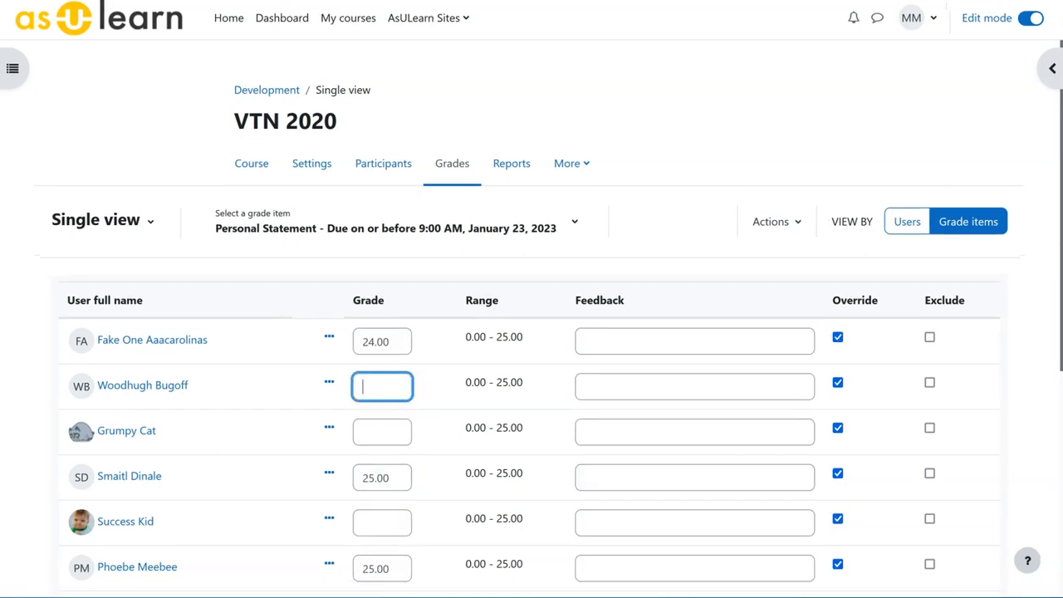
{"action": "type", "text": "15"}
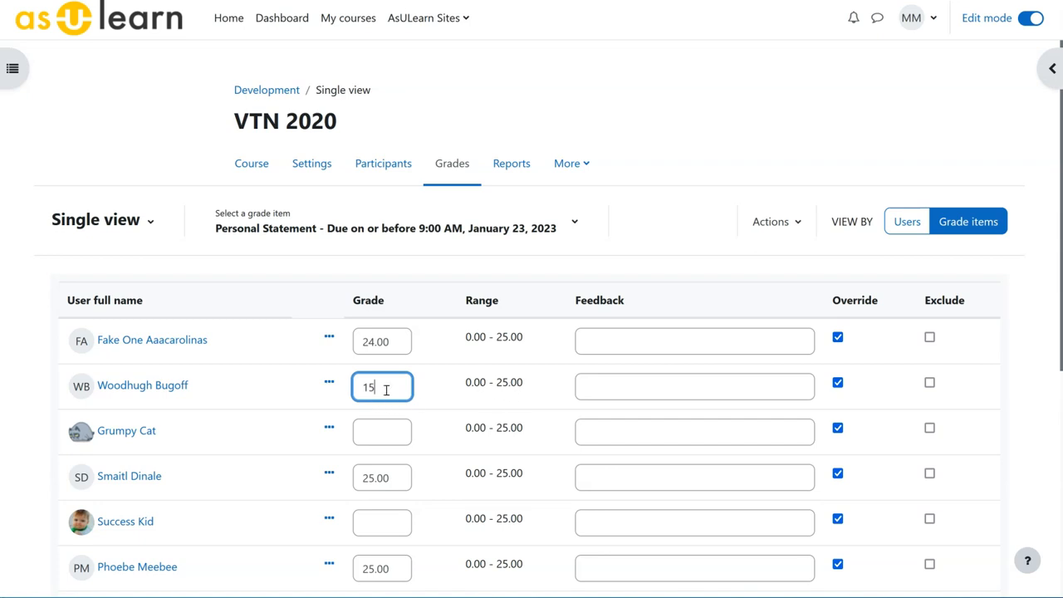
Bulk insert a grade of 0 for the empty Personal Statement grades, acknowledging that unsaved changes will be lost.
{"action": "scroll", "coordinate": [361, 459], "scroll_direction": "down", "scroll_amount": 4}
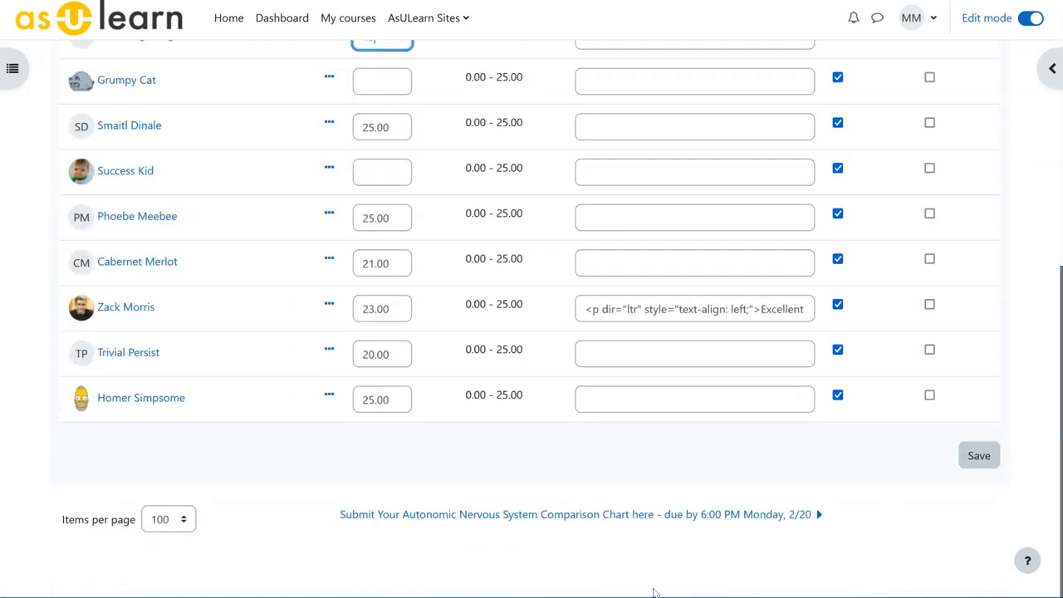
{"action": "scroll", "coordinate": [363, 500], "scroll_direction": "up", "scroll_amount": 4}
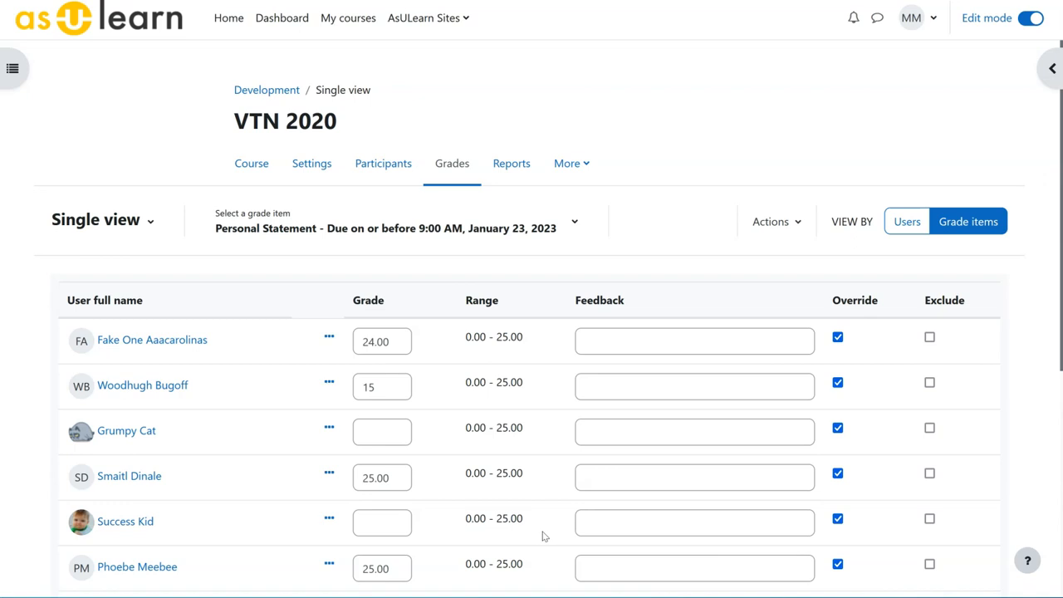
{"action": "left_click", "coordinate": [798, 226]}
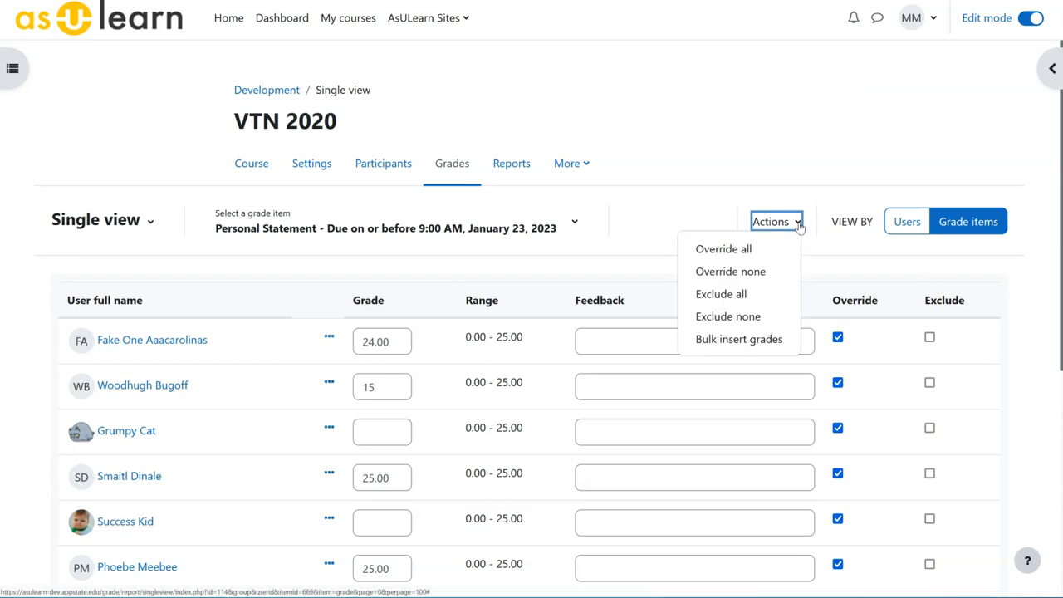
{"action": "left_click", "coordinate": [705, 339]}
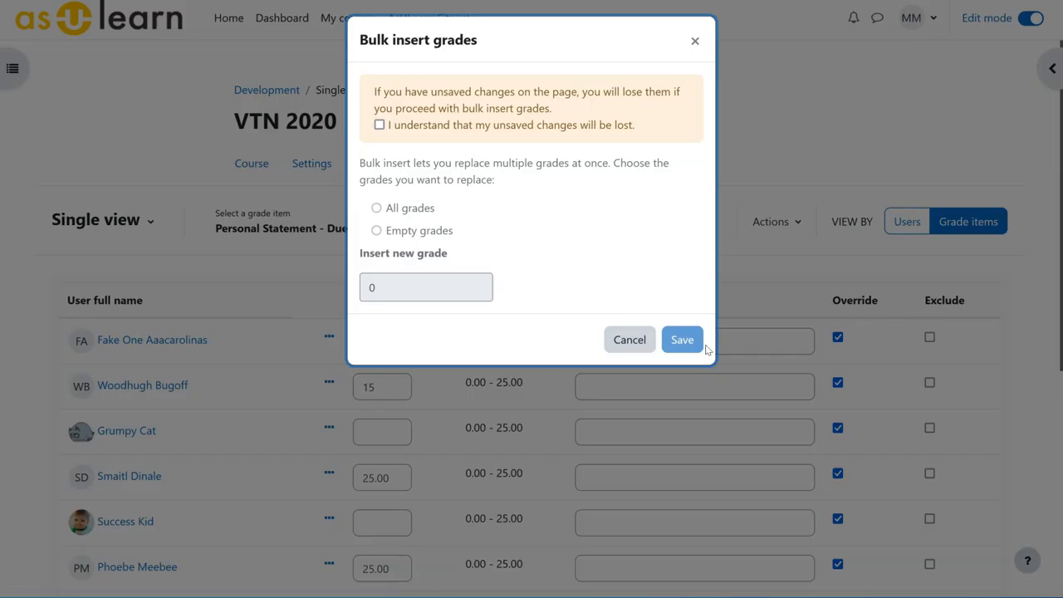
{"action": "left_click", "coordinate": [380, 125]}
{"action": "left_click", "coordinate": [376, 230]}
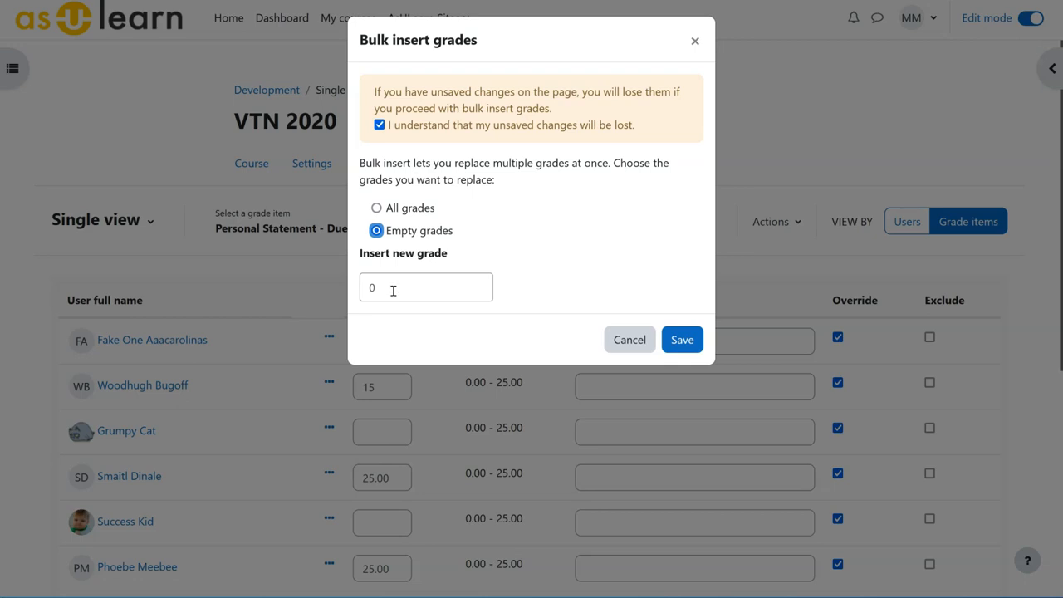
{"action": "left_click", "coordinate": [682, 340]}
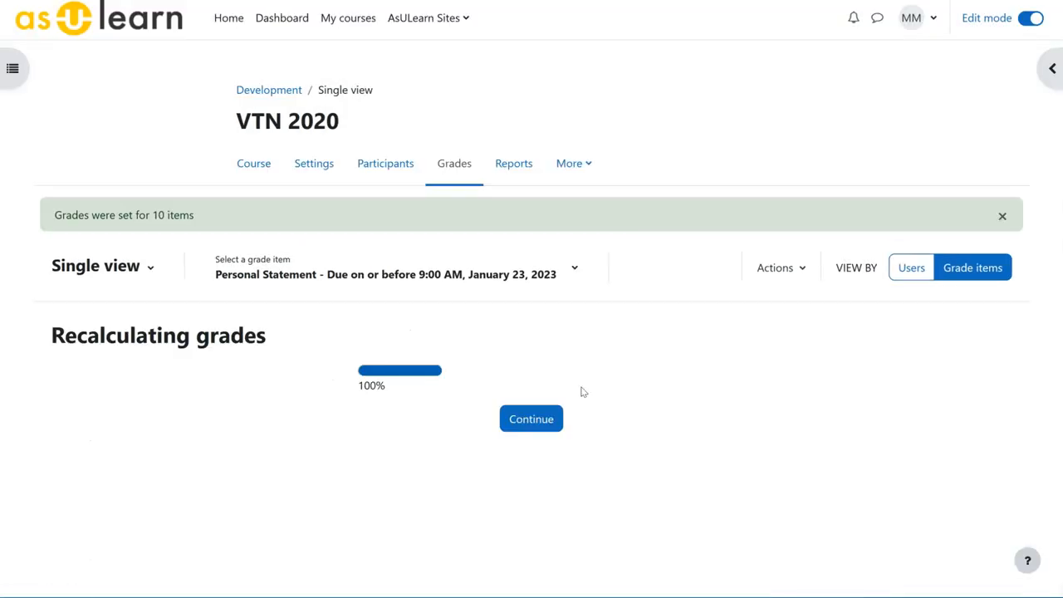
{"action": "left_click", "coordinate": [541, 422]}
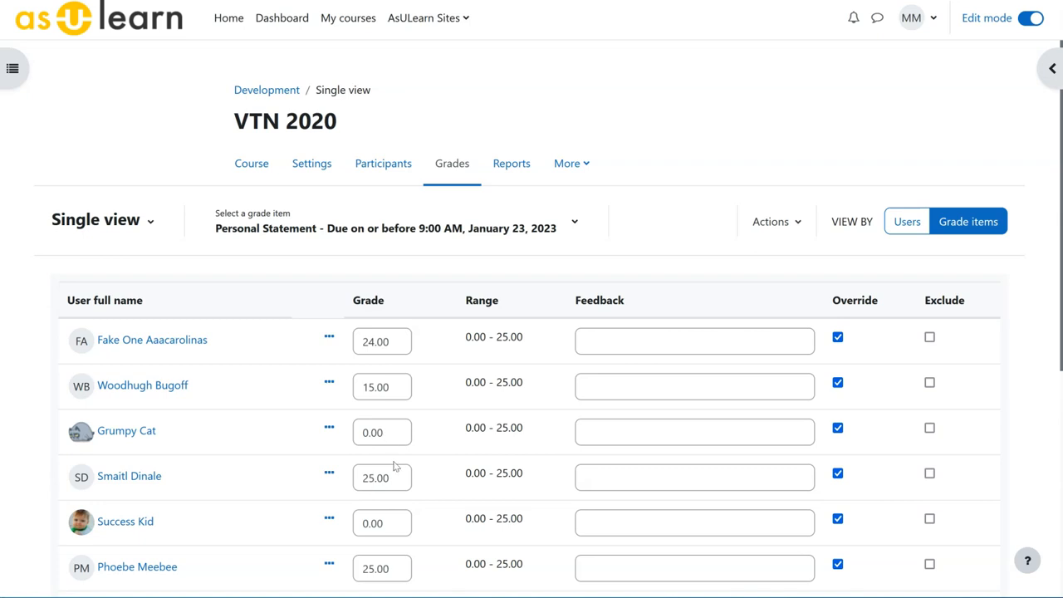
Check all the Personal Statement grades after the bulk insert and save the page.
{"action": "scroll", "coordinate": [399, 474], "scroll_direction": "down", "scroll_amount": 5}
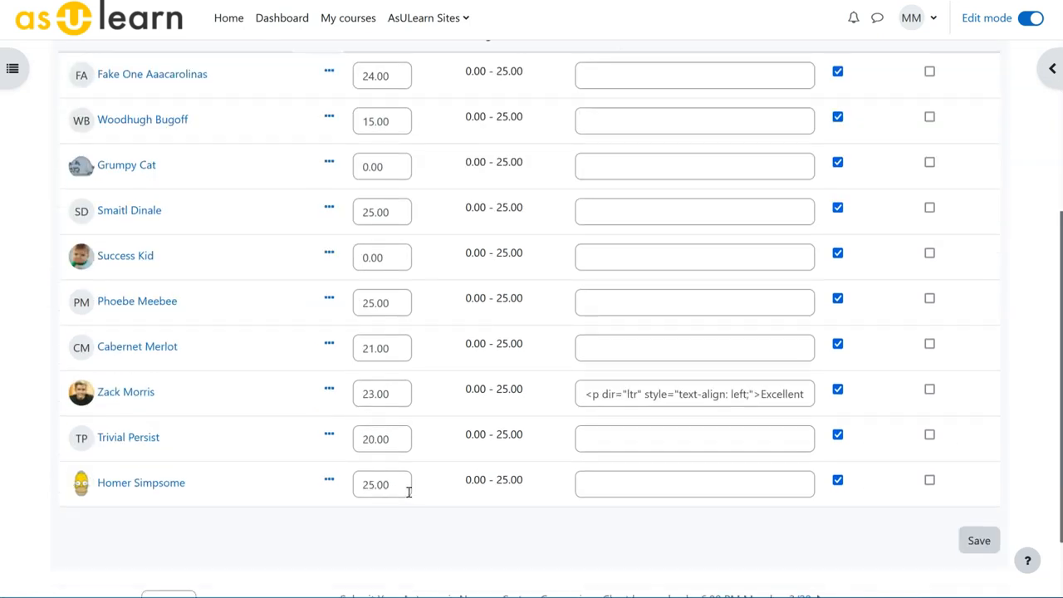
{"action": "left_click", "coordinate": [602, 484]}
{"action": "scroll", "coordinate": [603, 482], "scroll_direction": "up", "scroll_amount": 5}
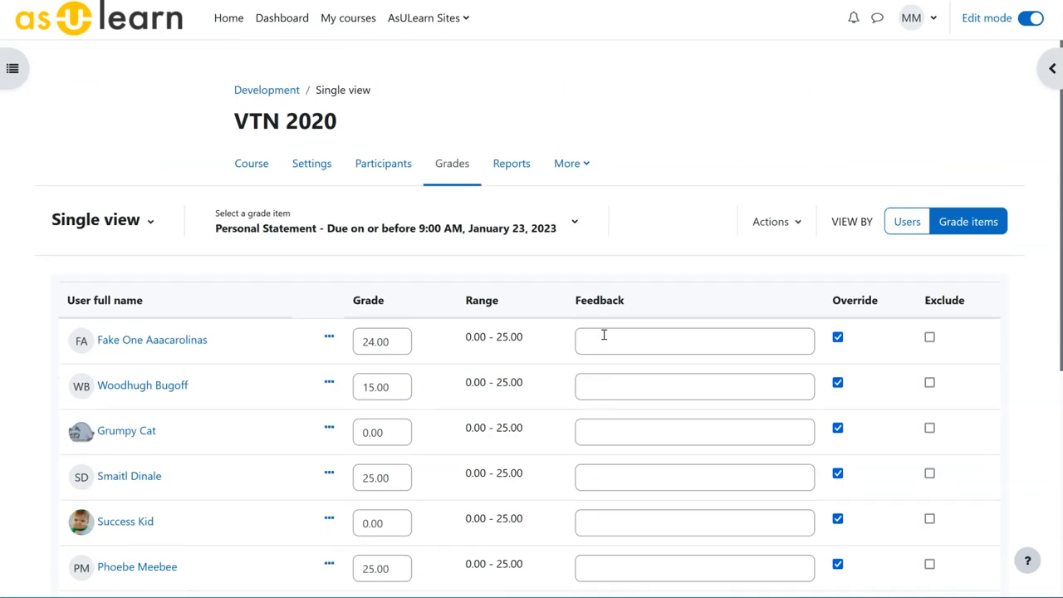
{"action": "key", "text": "Return"}
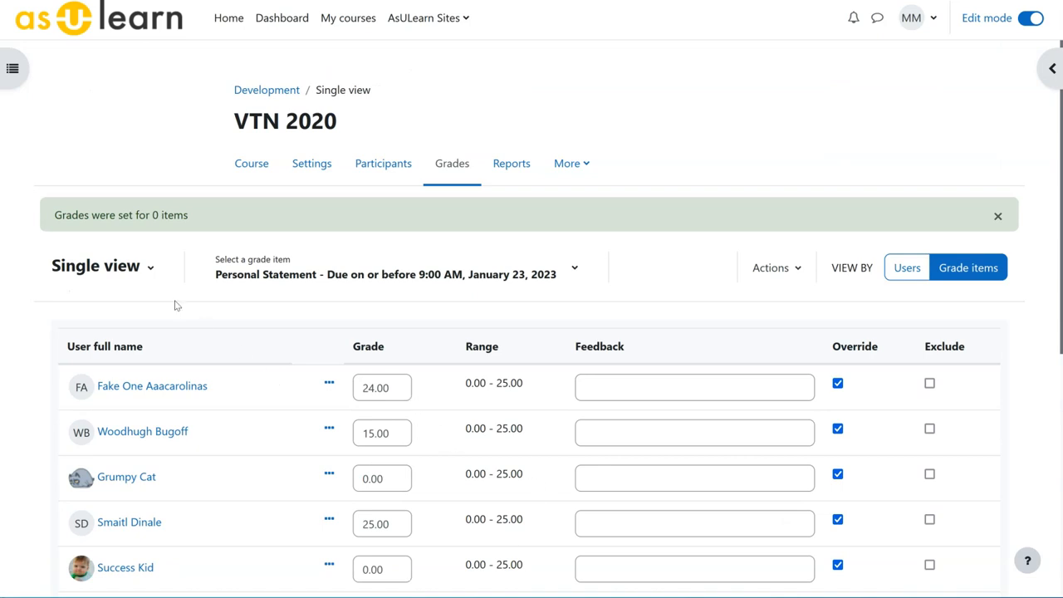
Return to the grader report and check the overridden grades in the Personal Statement column.
{"action": "left_click", "coordinate": [150, 269]}
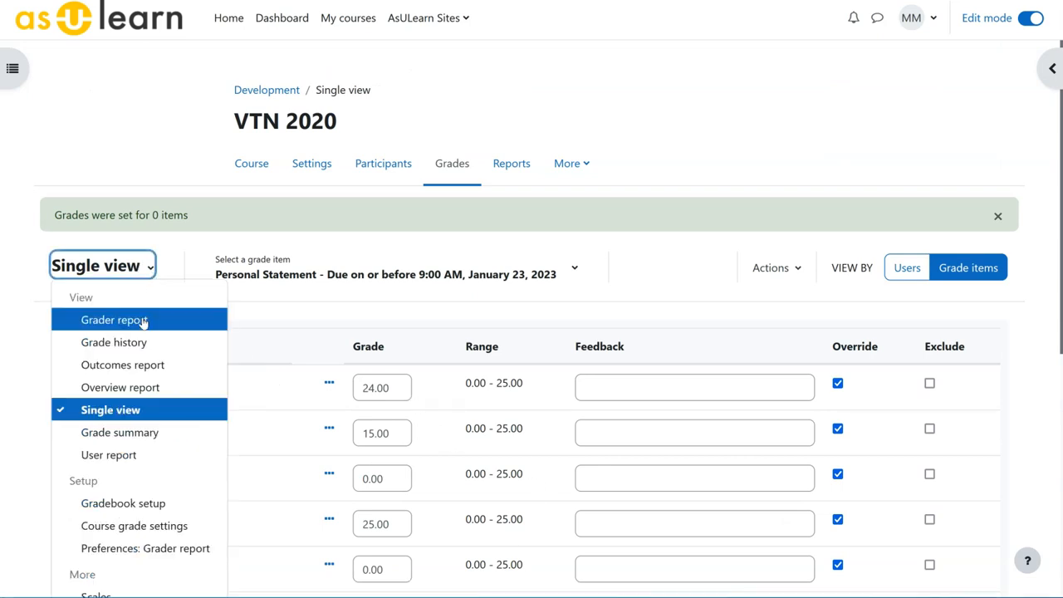
{"action": "left_click", "coordinate": [114, 320]}
{"action": "scroll", "coordinate": [517, 483], "scroll_direction": "down", "scroll_amount": 3}
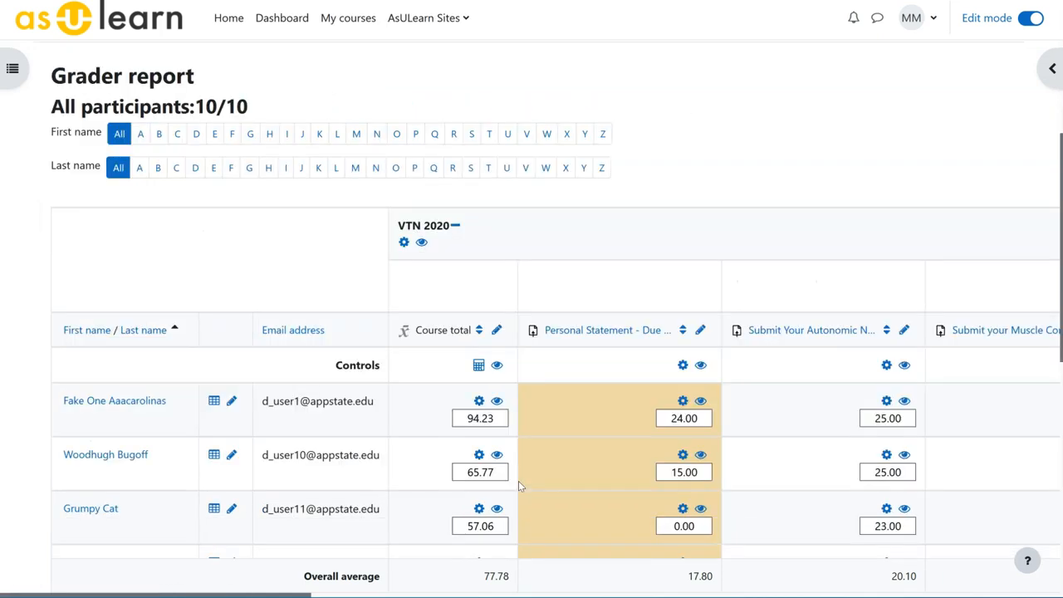
{"action": "scroll", "coordinate": [518, 481], "scroll_direction": "down", "scroll_amount": 2}
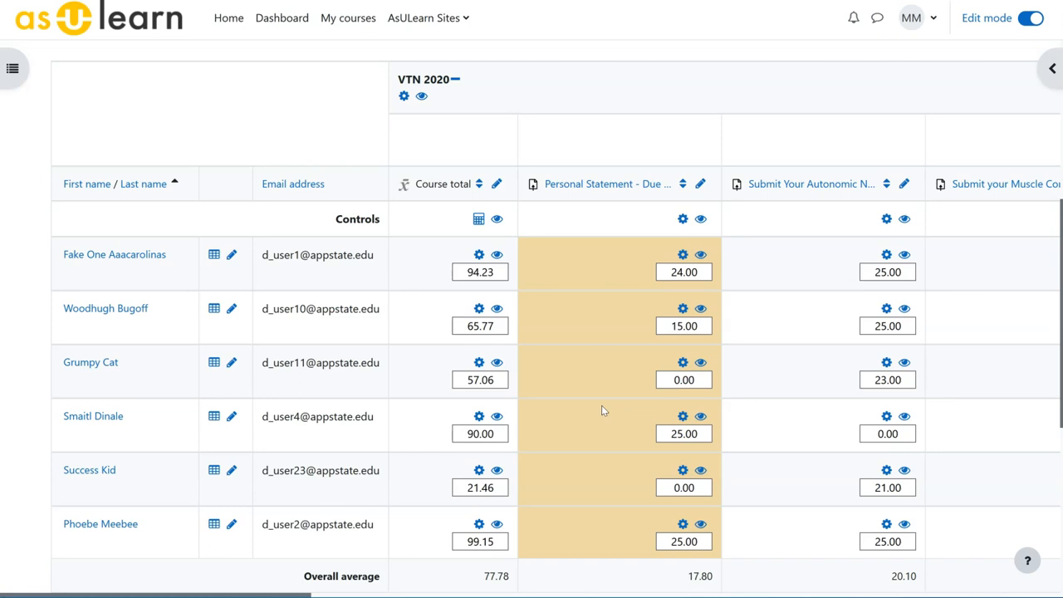
Set the second listed student's grade to 25 in the Personal Statement single view and save it.
{"action": "left_click", "coordinate": [700, 184]}
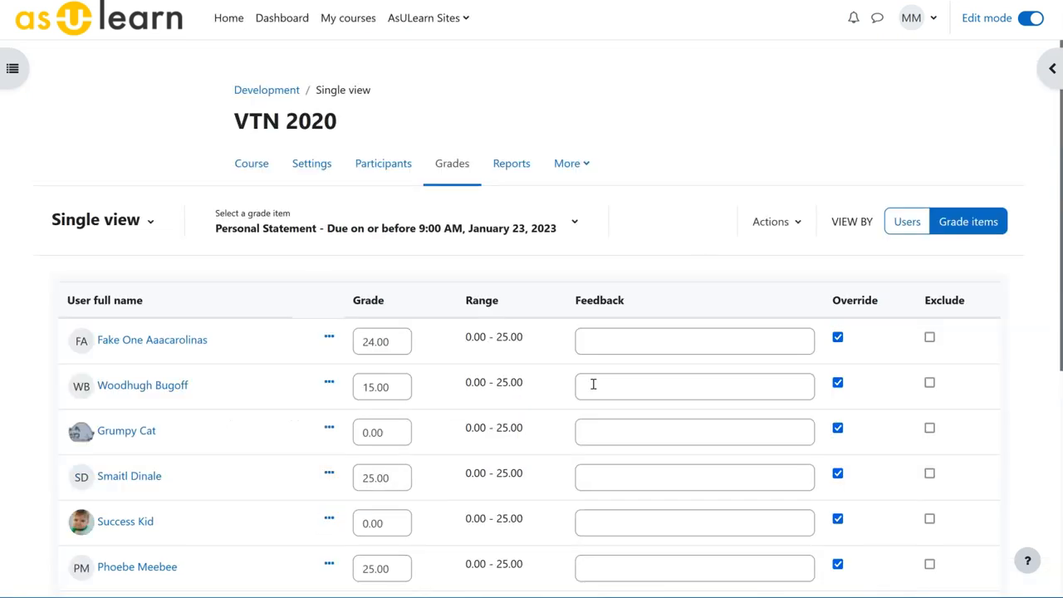
{"action": "left_click_drag", "start_coordinate": [397, 384], "coordinate": [328, 381]}
{"action": "type", "text": "25"}
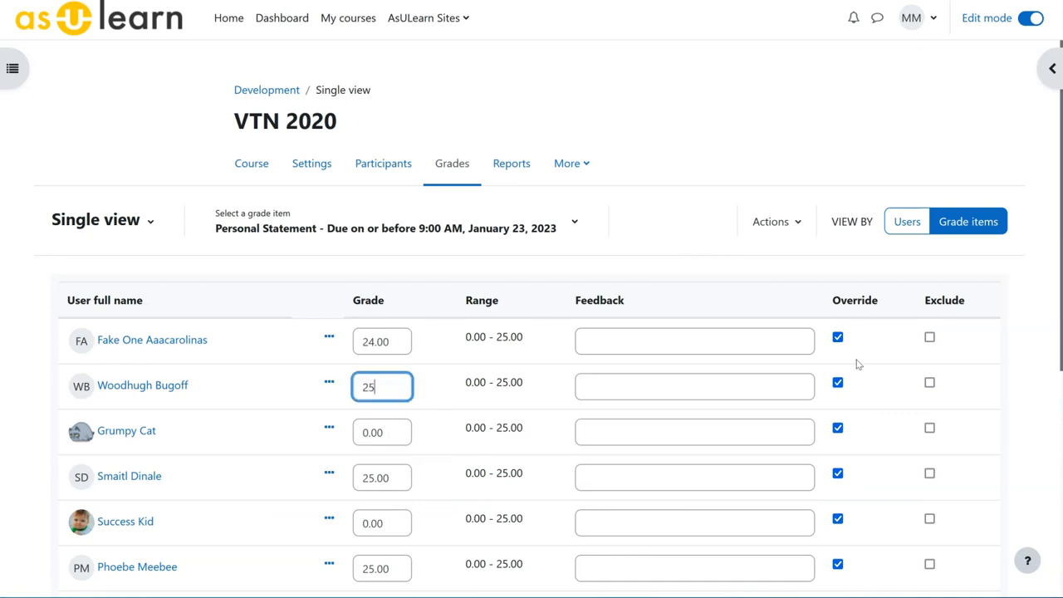
{"action": "scroll", "coordinate": [521, 390], "scroll_direction": "down", "scroll_amount": 5}
{"action": "left_click", "coordinate": [979, 458]}
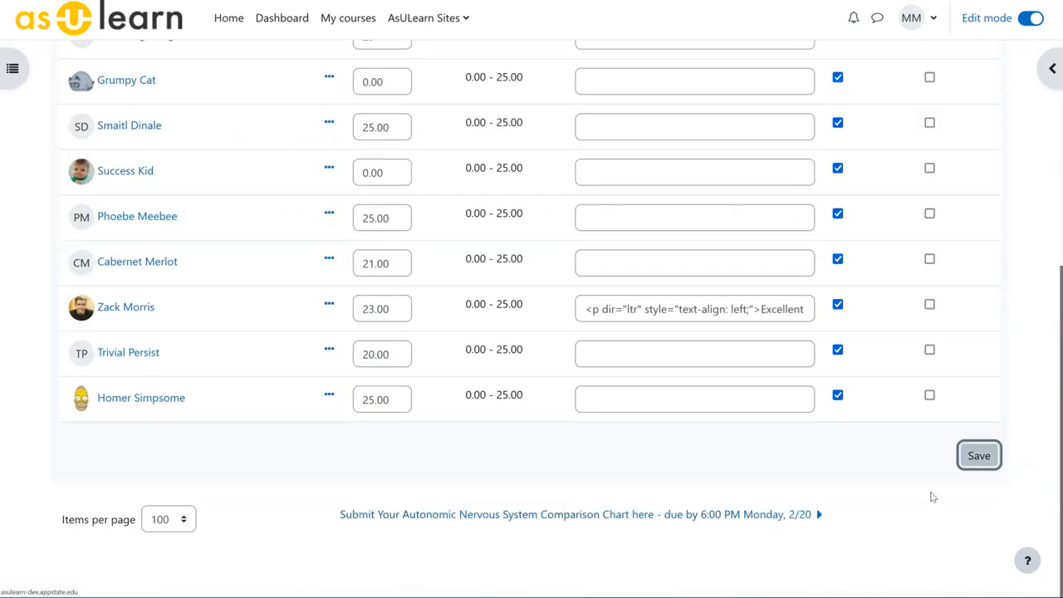